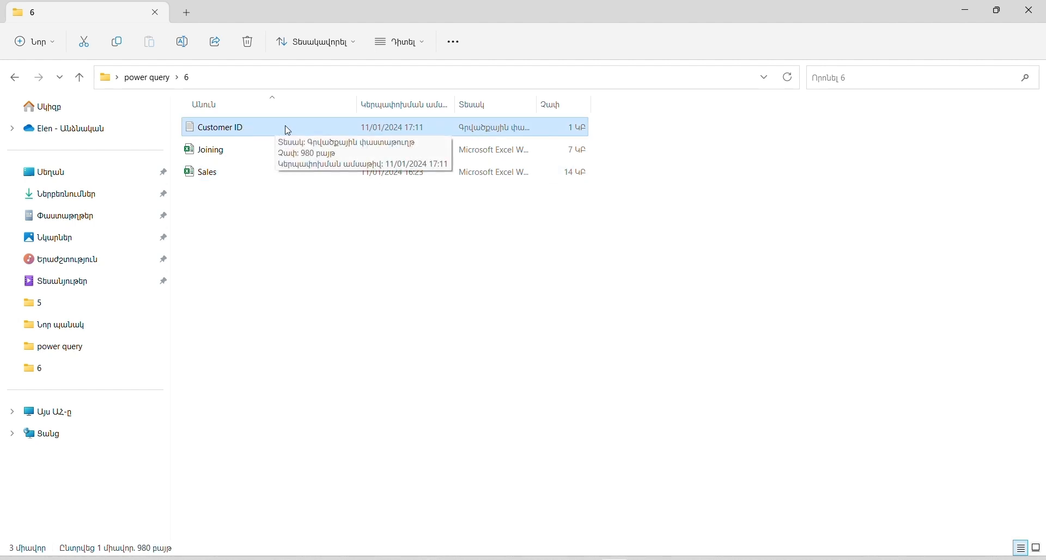
# Switch to the Joining workbook in Excel and bring sheet 2022-07-11 of the Sales workbook into the Power Query Editor for transformation.
pyautogui.click(704, 559)
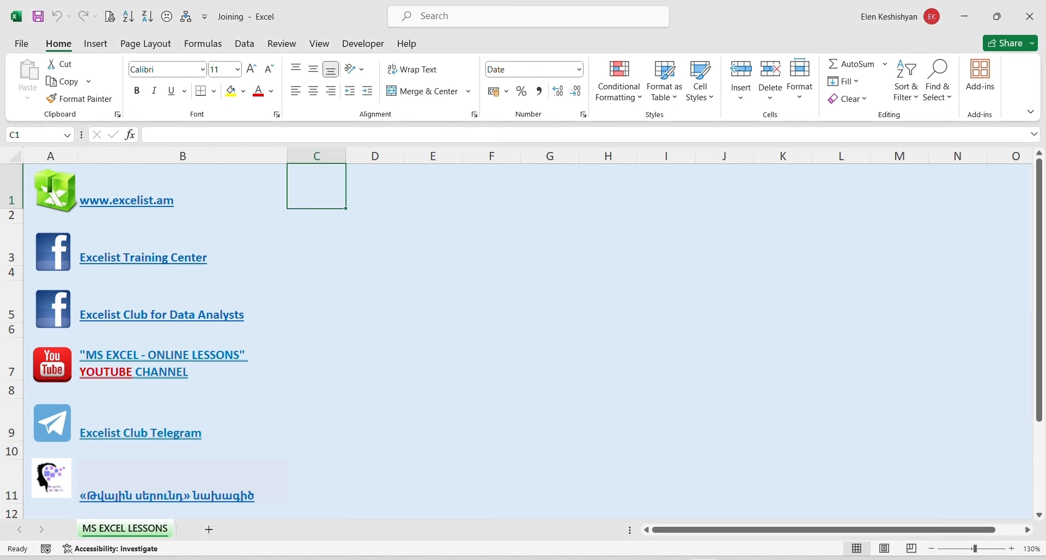
pyautogui.click(245, 43)
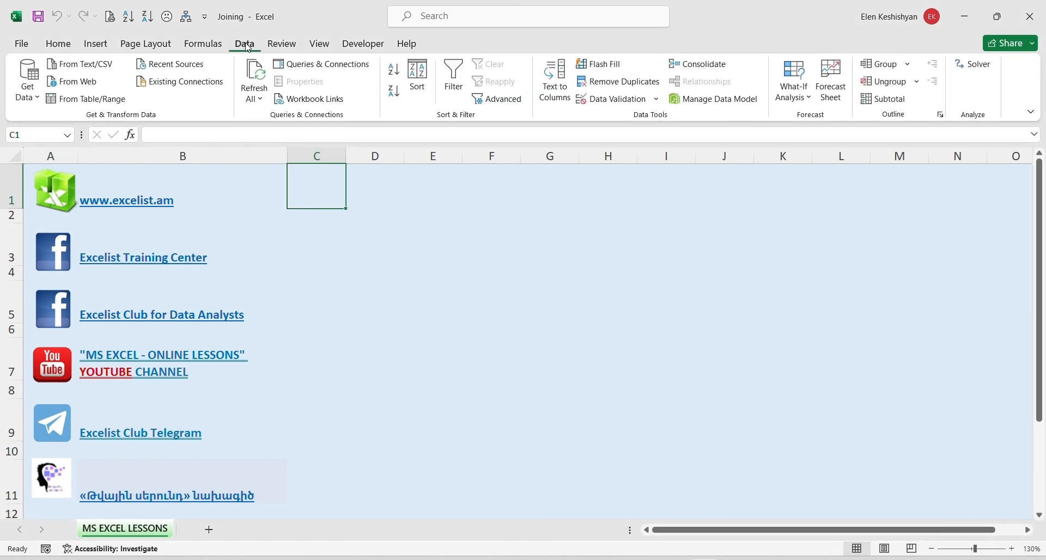
pyautogui.click(31, 97)
pyautogui.moveTo(147, 125)
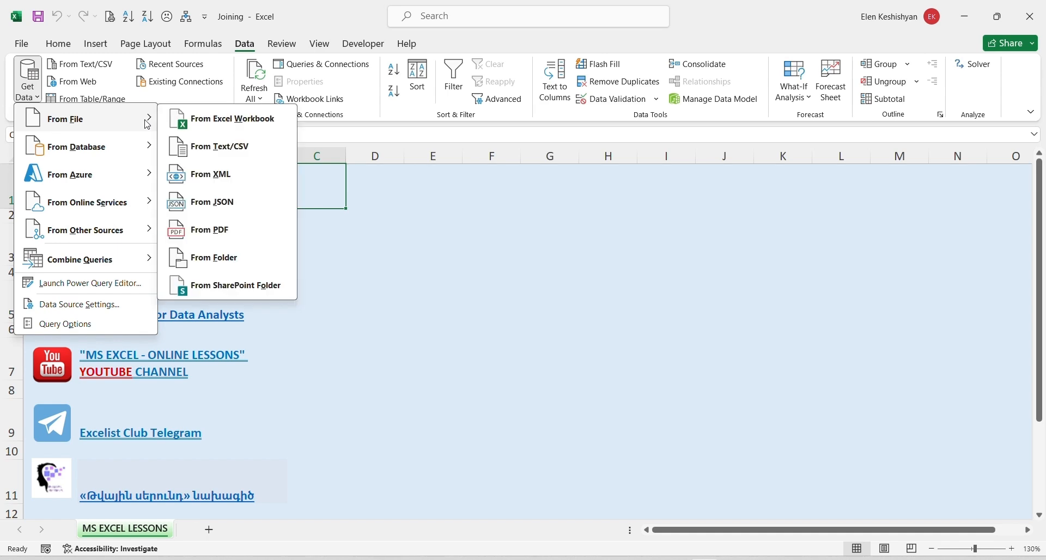
pyautogui.click(215, 121)
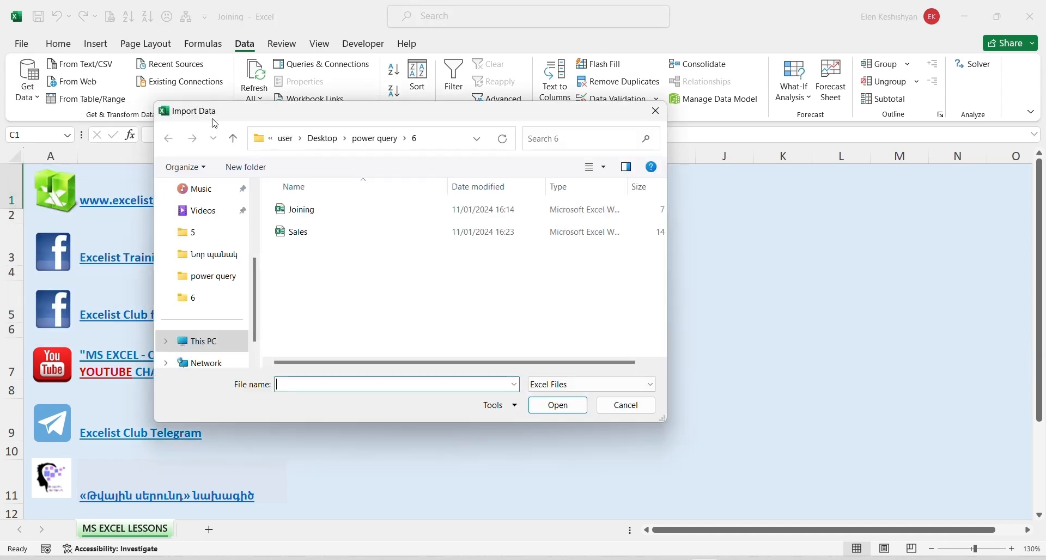
pyautogui.click(305, 237)
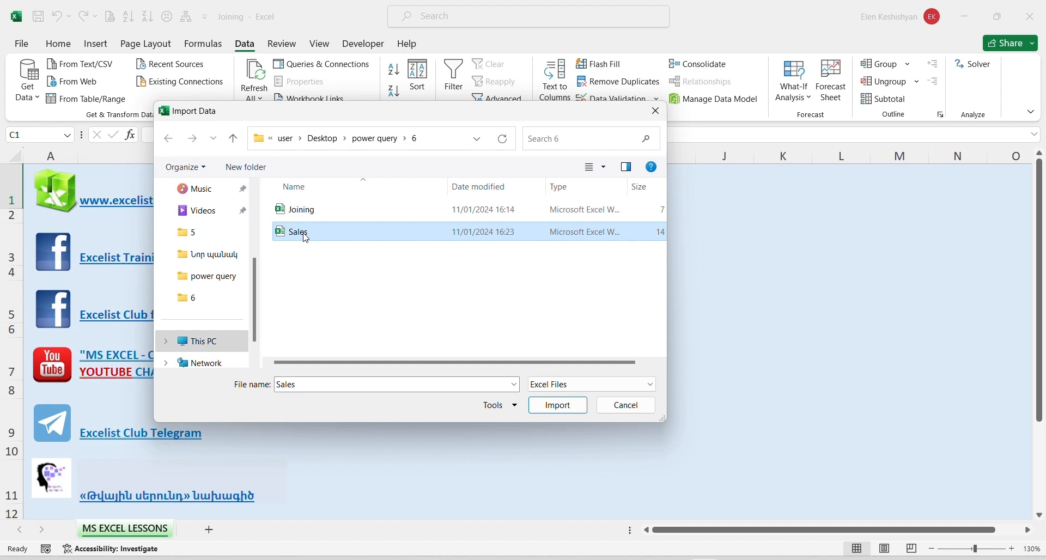
pyautogui.click(558, 409)
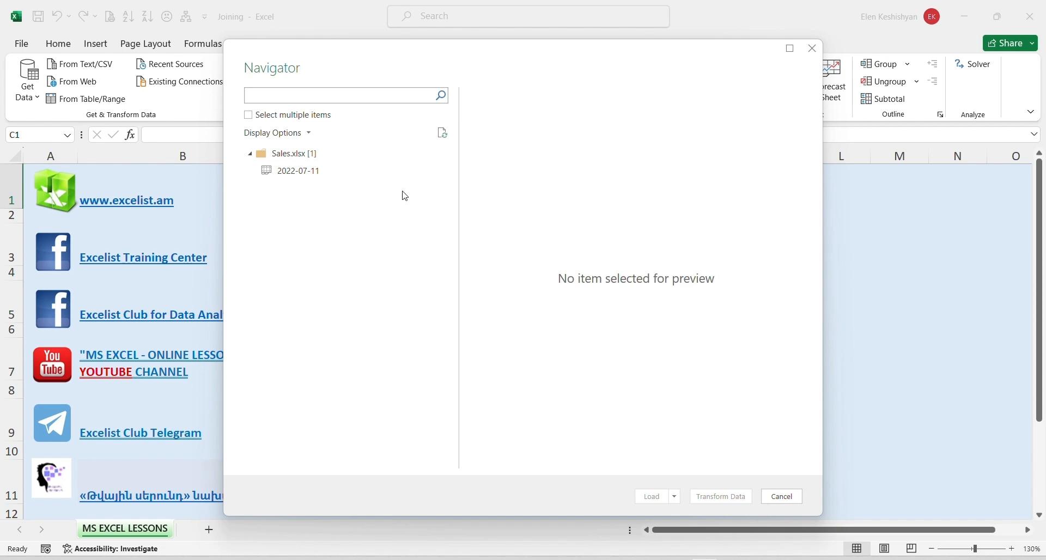
pyautogui.click(320, 171)
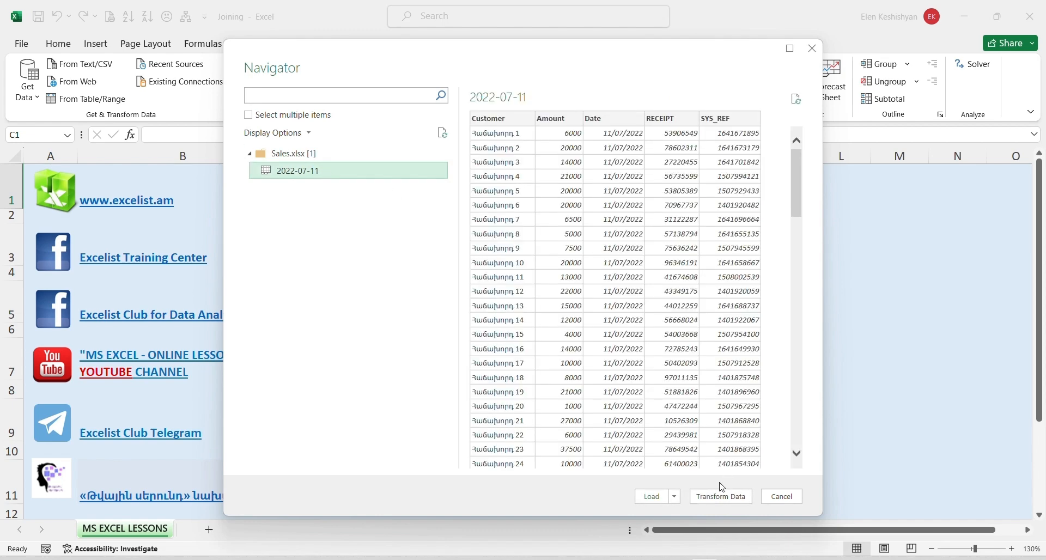
pyautogui.click(721, 497)
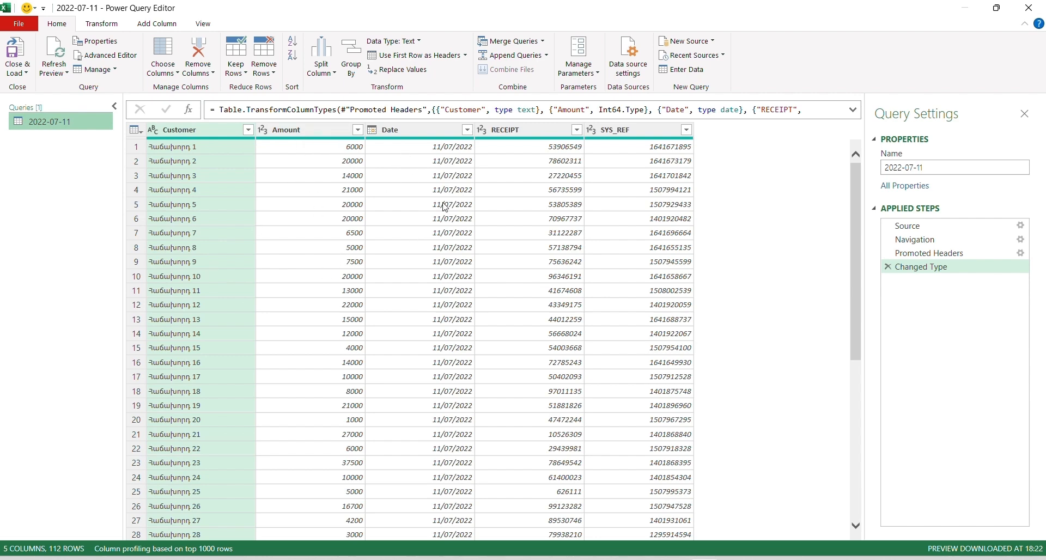
# Remove the RECEIPT and SYS_REF columns from the 2022-07-11 query.
pyautogui.click(515, 131)
pyautogui.keyDown('shift'); pyautogui.click(623, 134); pyautogui.keyUp('shift')
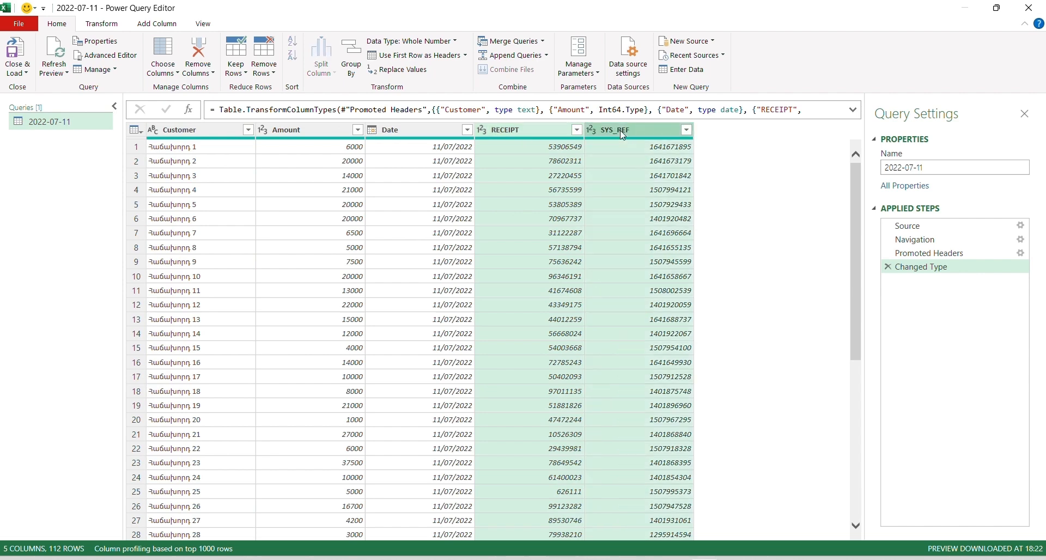
pyautogui.click(214, 73)
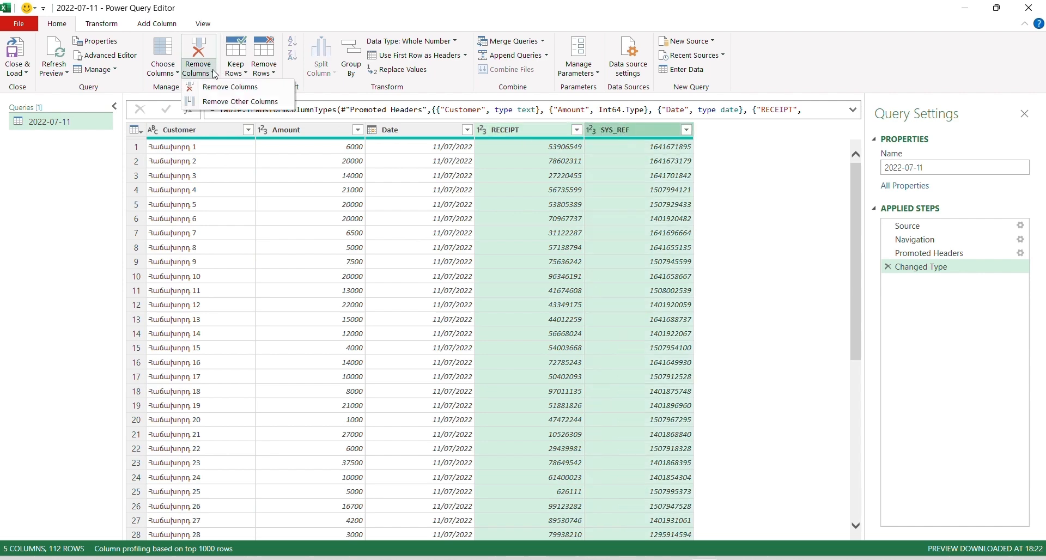
pyautogui.click(212, 87)
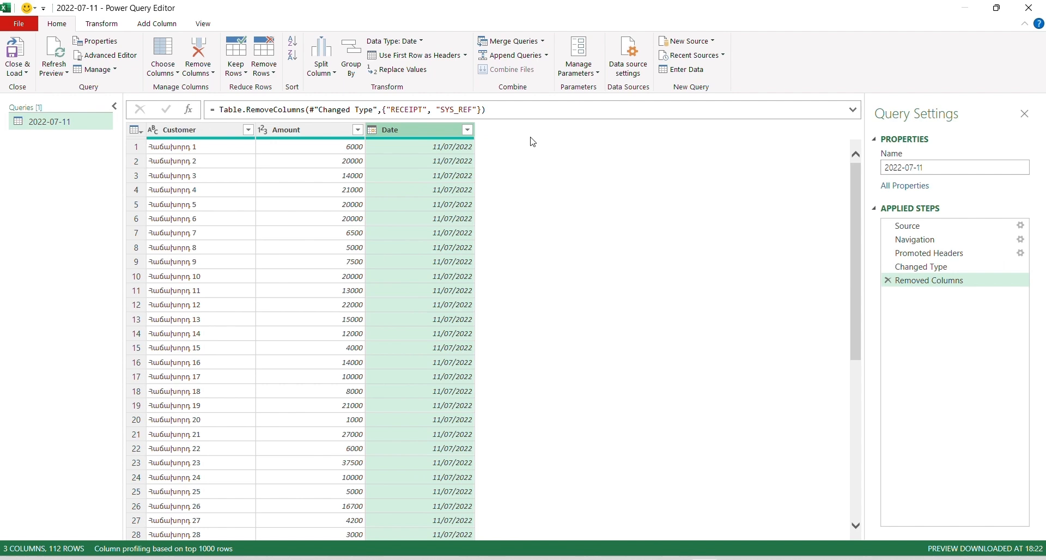
# Rename the 2022-07-11 query to Sales.
pyautogui.click(941, 166)
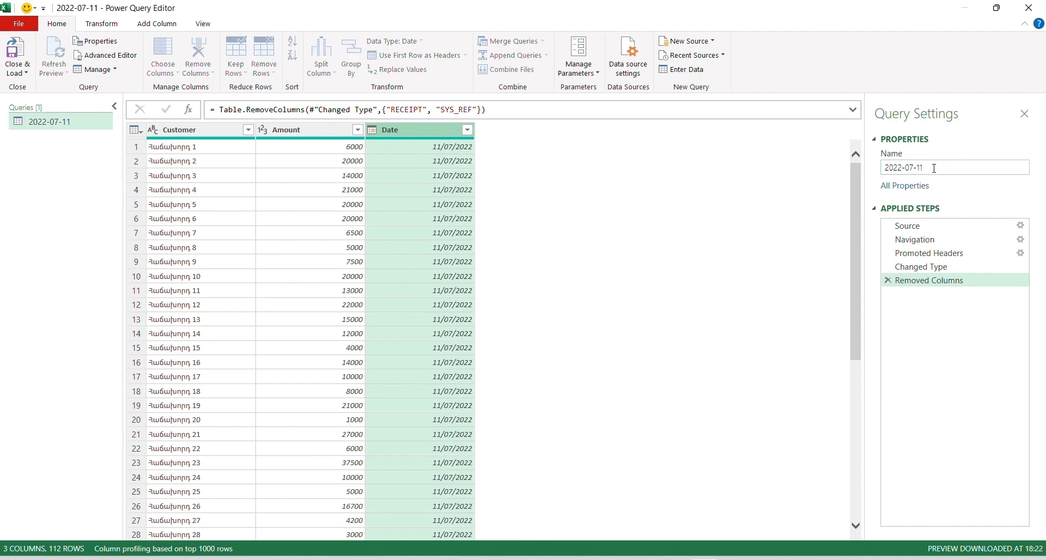
pyautogui.write('Sales')
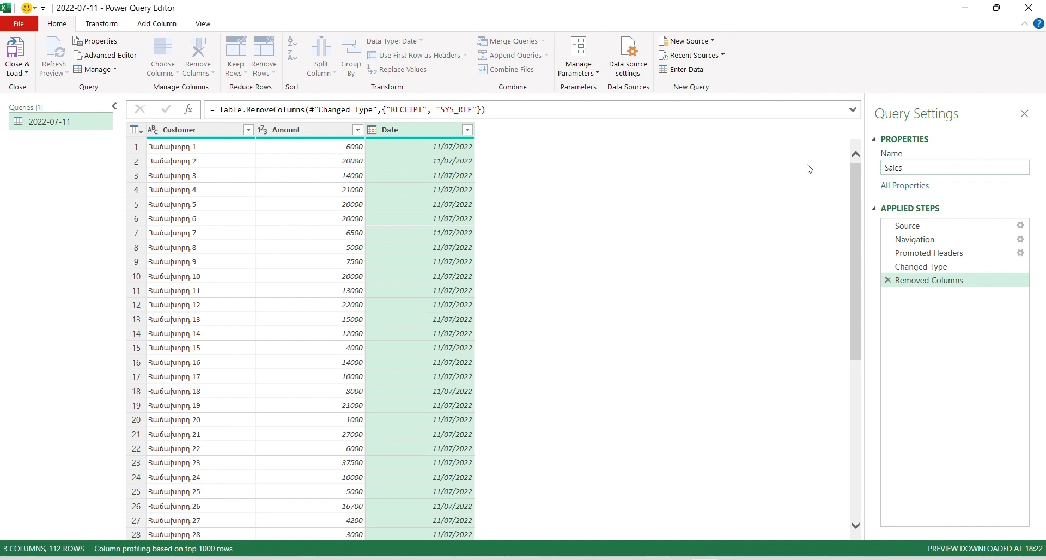
pyautogui.press('Return')
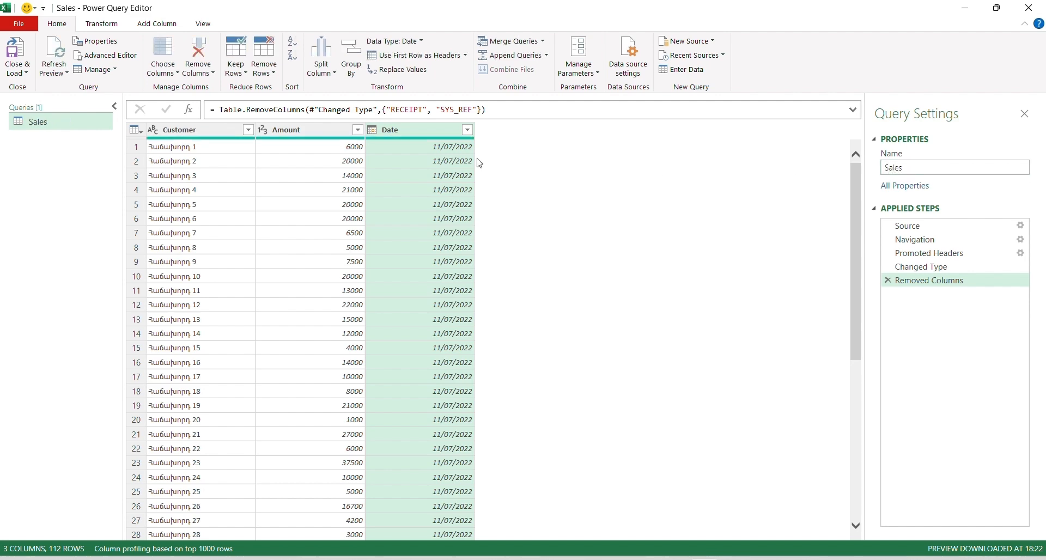
# Close the query editor and load the Sales query with the Only Create Connection option.
pyautogui.click(19, 73)
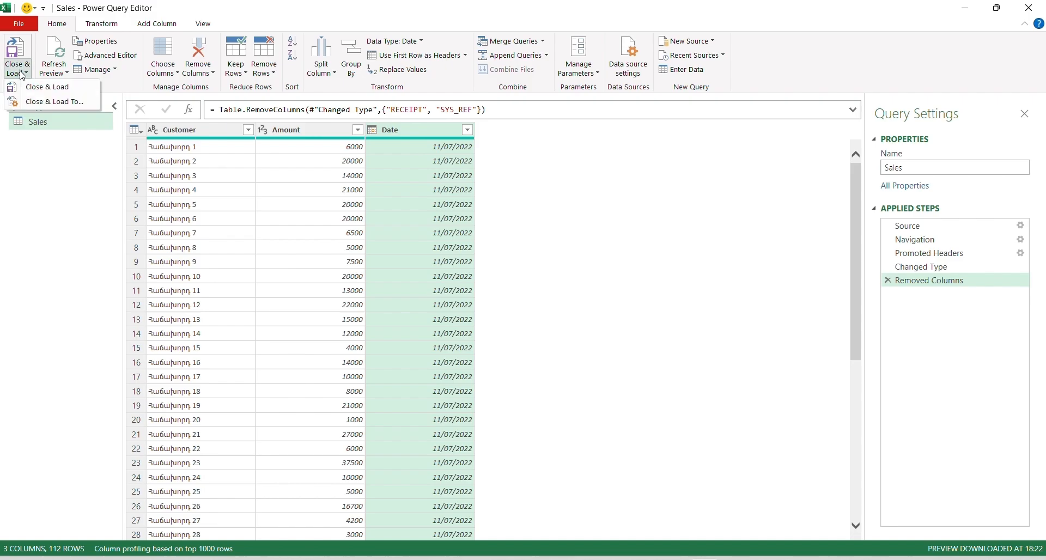
pyautogui.click(39, 103)
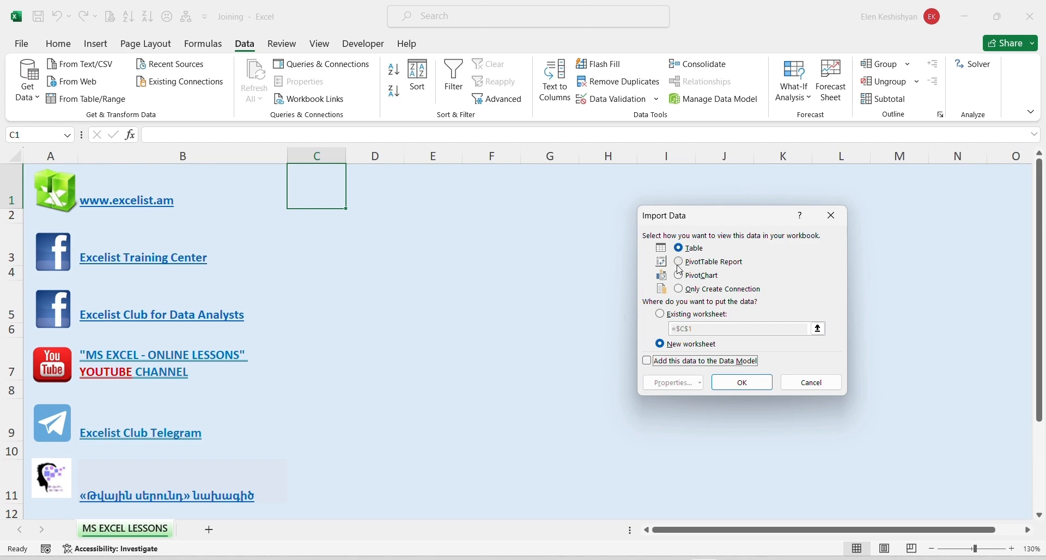
pyautogui.click(680, 289)
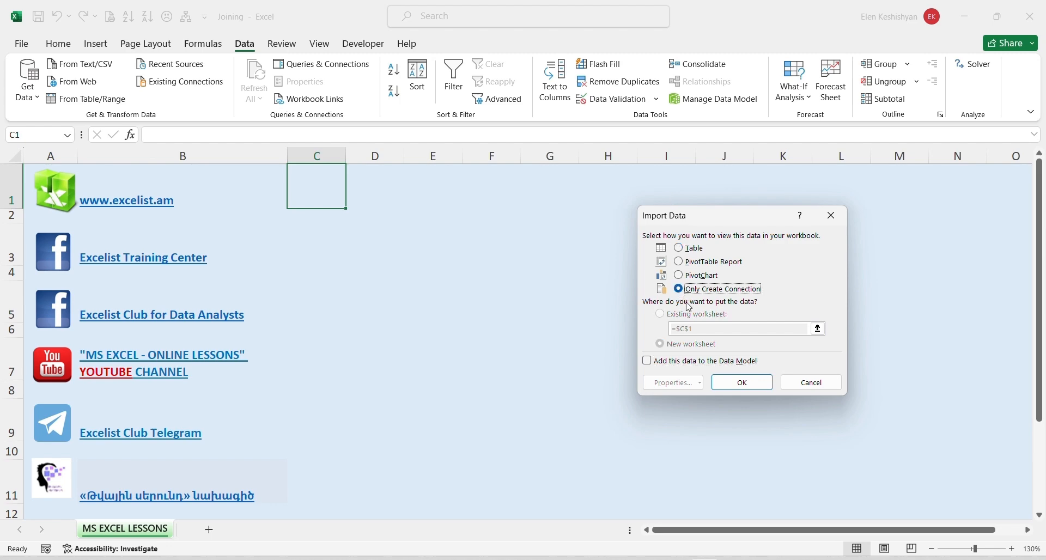
pyautogui.click(742, 383)
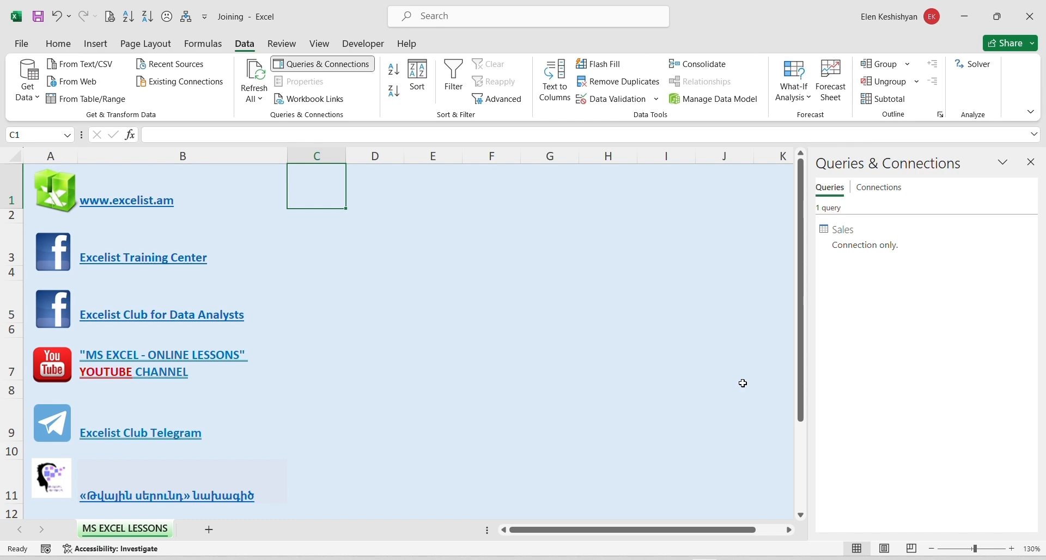
# Import the Customer ID text file from folder 6 as a new data source.
pyautogui.click(34, 91)
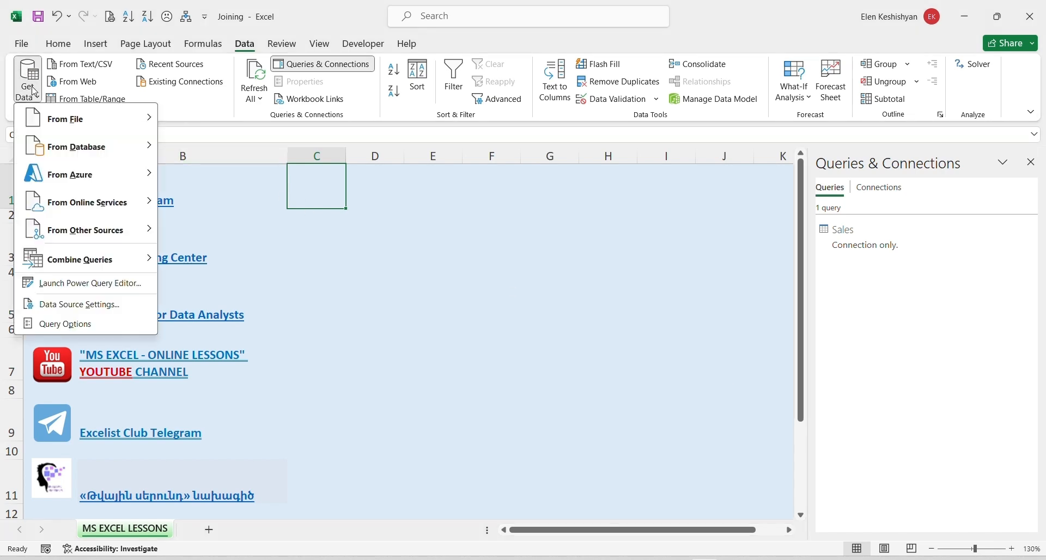
pyautogui.moveTo(62, 120)
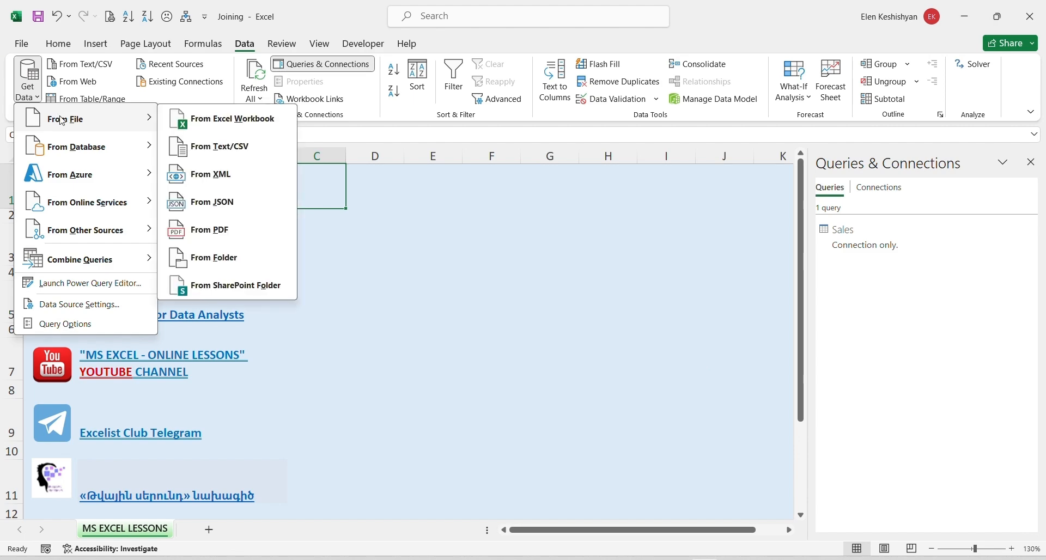
pyautogui.click(209, 146)
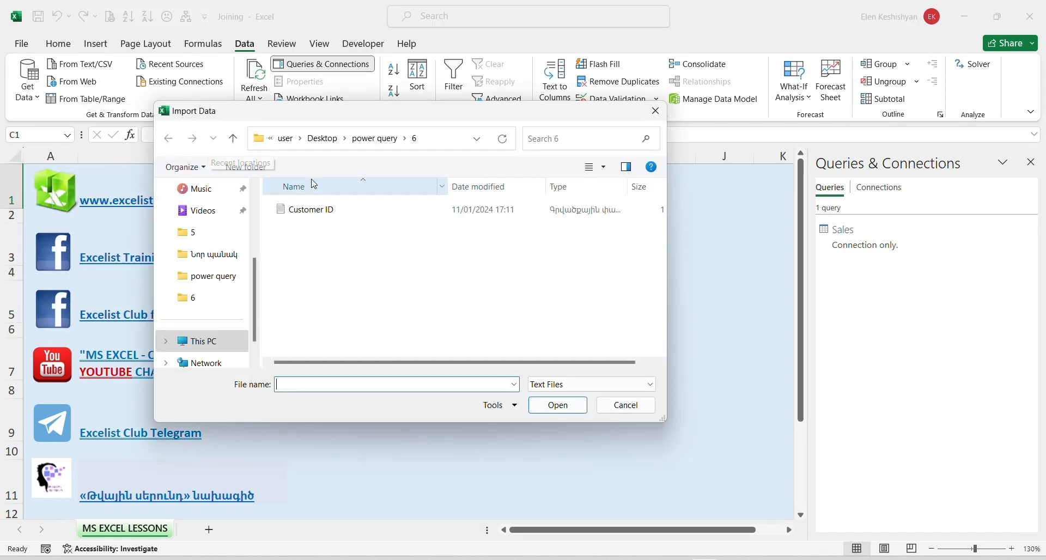
pyautogui.click(318, 217)
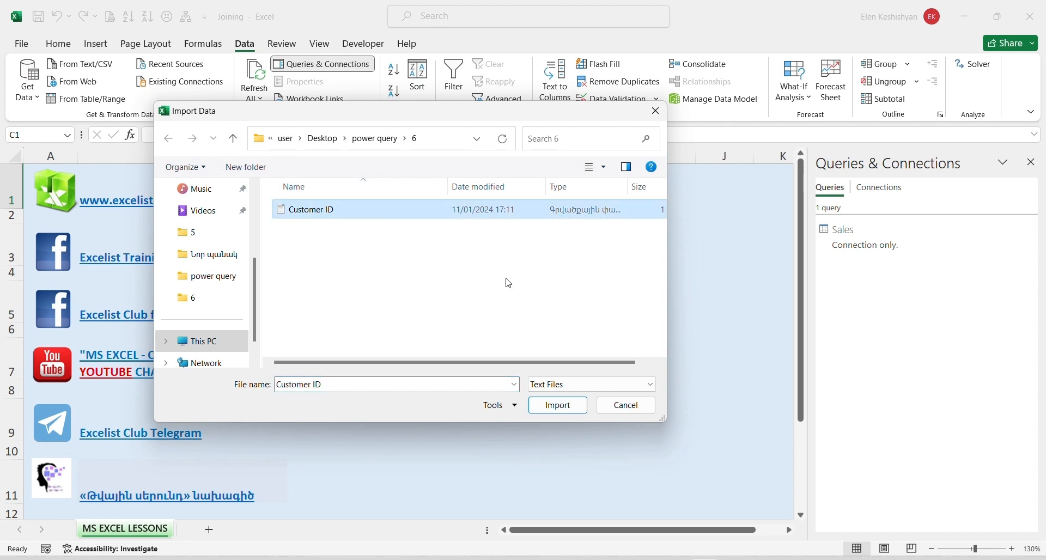
pyautogui.click(558, 406)
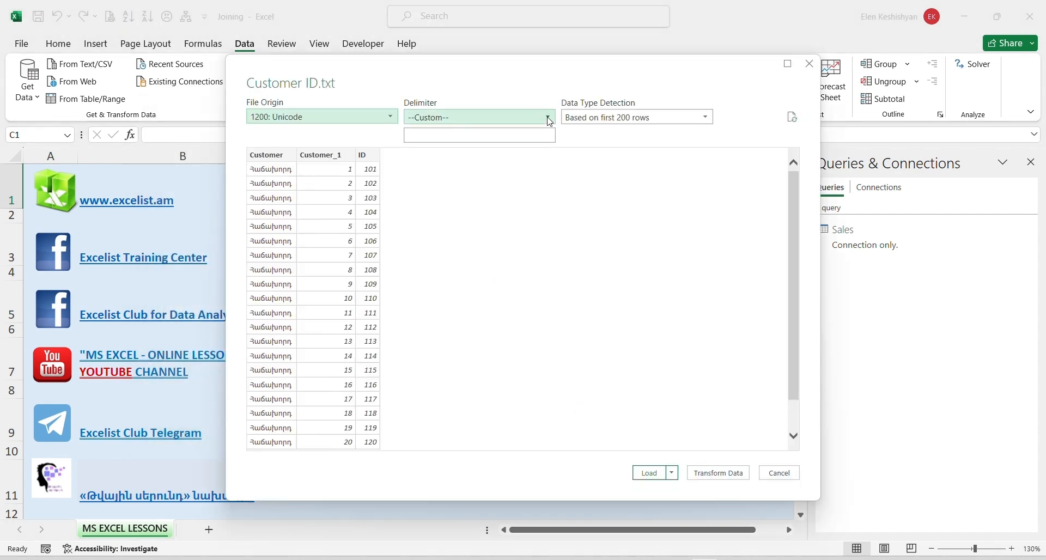
# Set the Customer ID file's delimiter to Tab and open its data for transformation in the Power Query Editor.
pyautogui.click(550, 121)
pyautogui.click(433, 200)
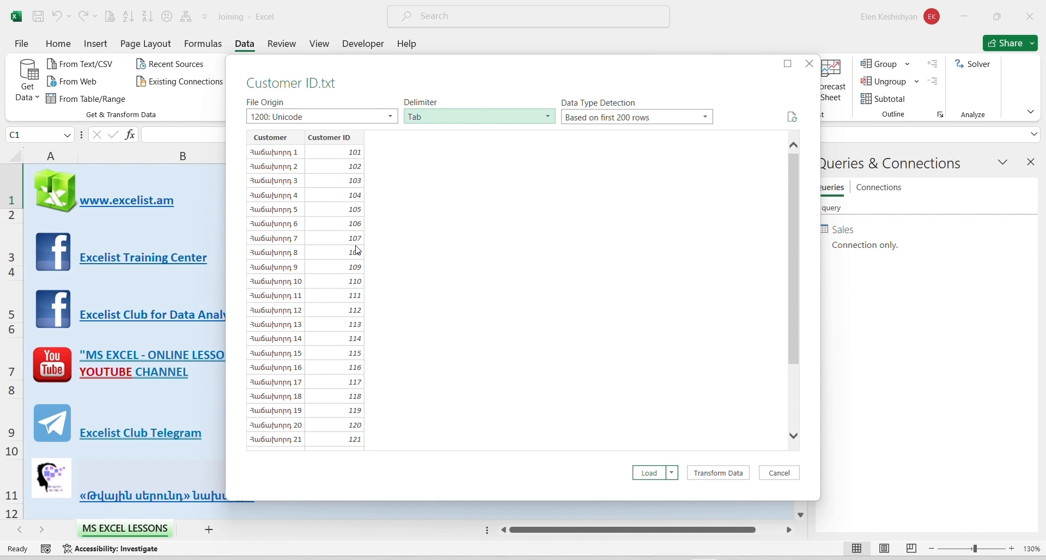
pyautogui.click(722, 475)
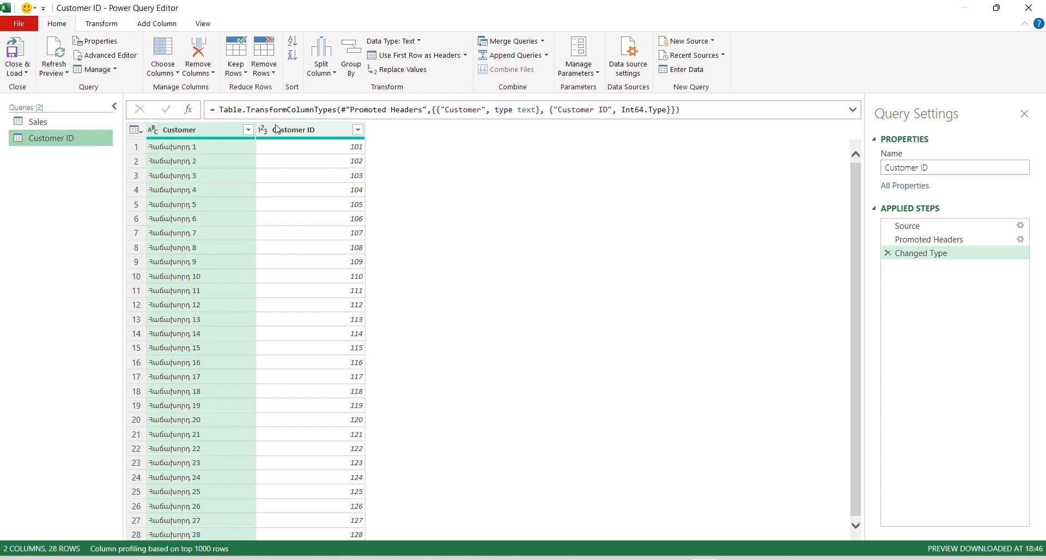
# Change the Customer ID column's data type to Text, replacing the current type conversion.
pyautogui.moveTo(283, 143)
pyautogui.click(263, 129)
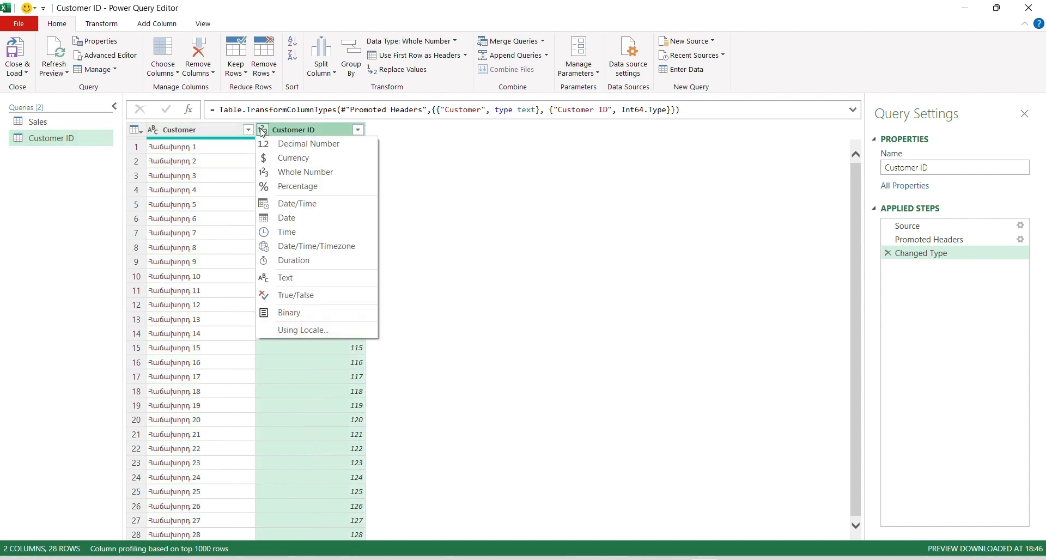
pyautogui.click(294, 279)
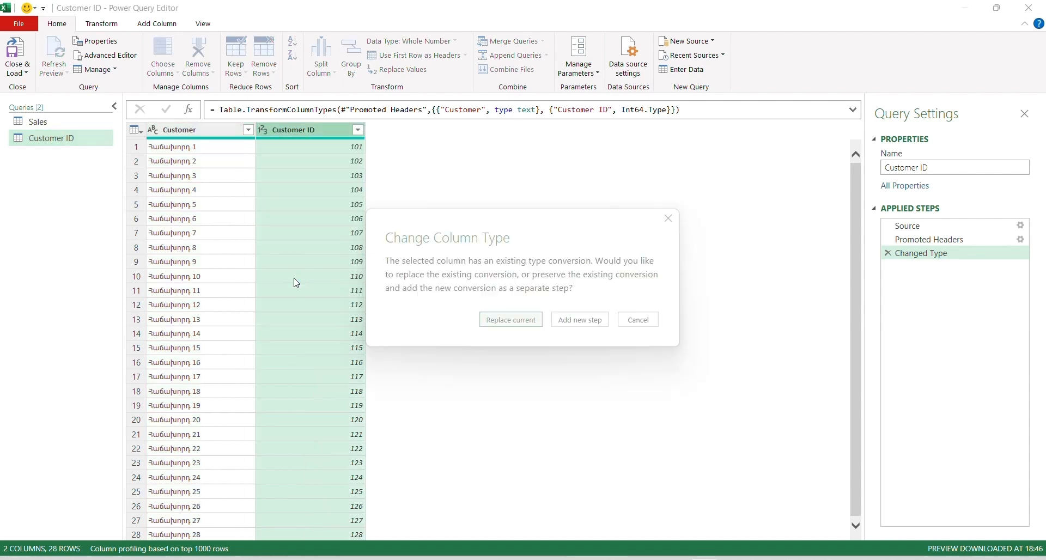
pyautogui.click(510, 320)
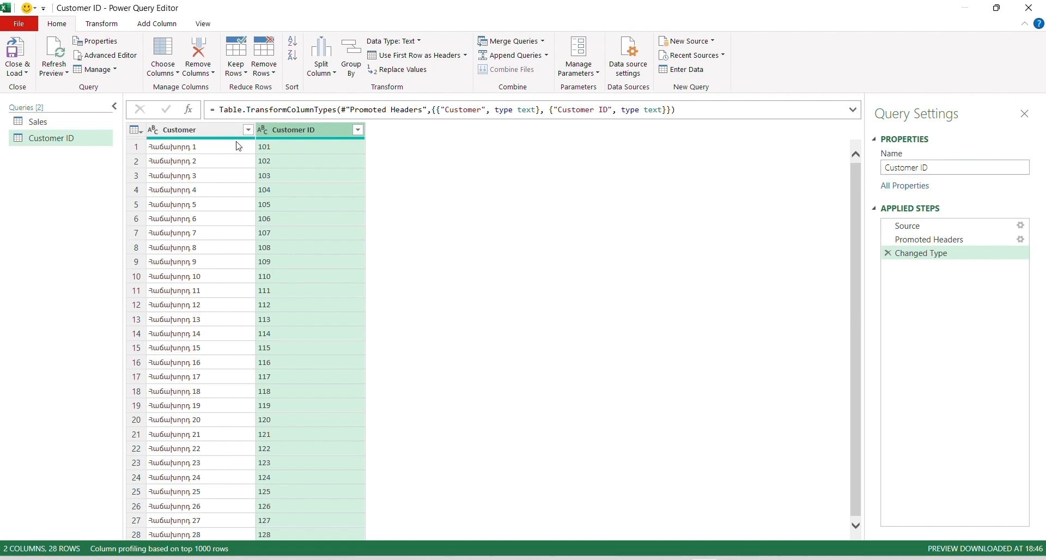
# Close the query editor and load the Customer ID query with the Only Create Connection option.
pyautogui.click(17, 71)
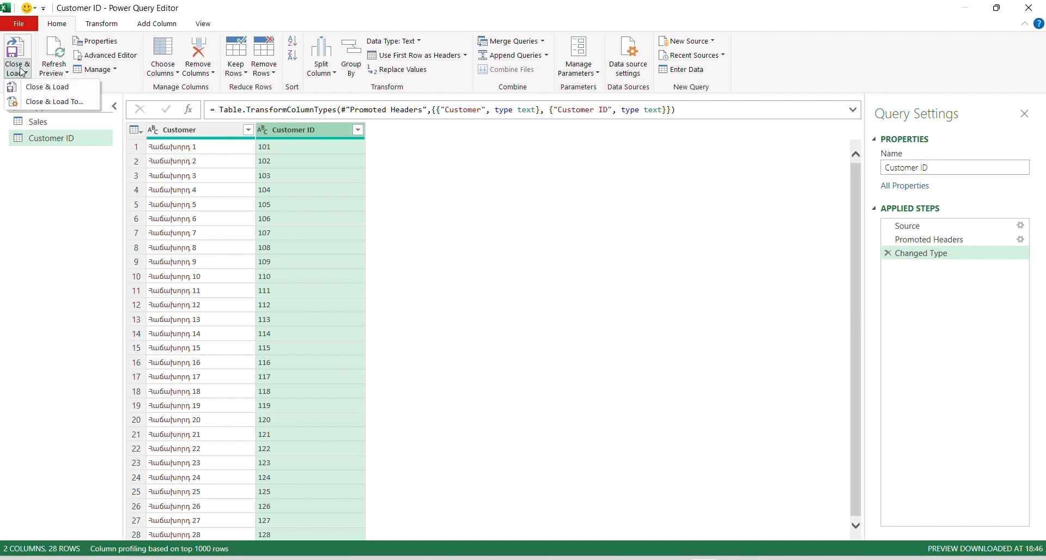
pyautogui.click(28, 103)
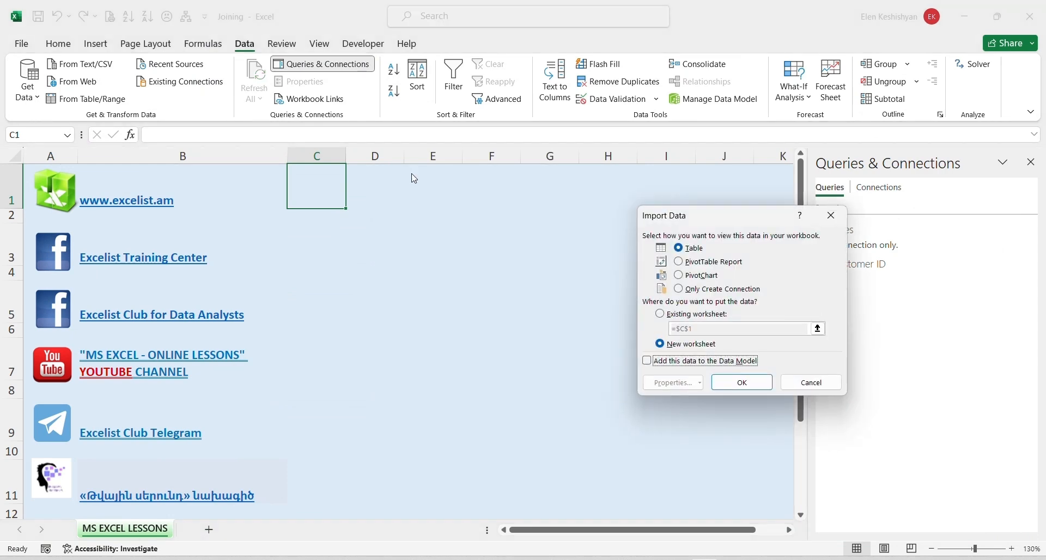
pyautogui.click(680, 290)
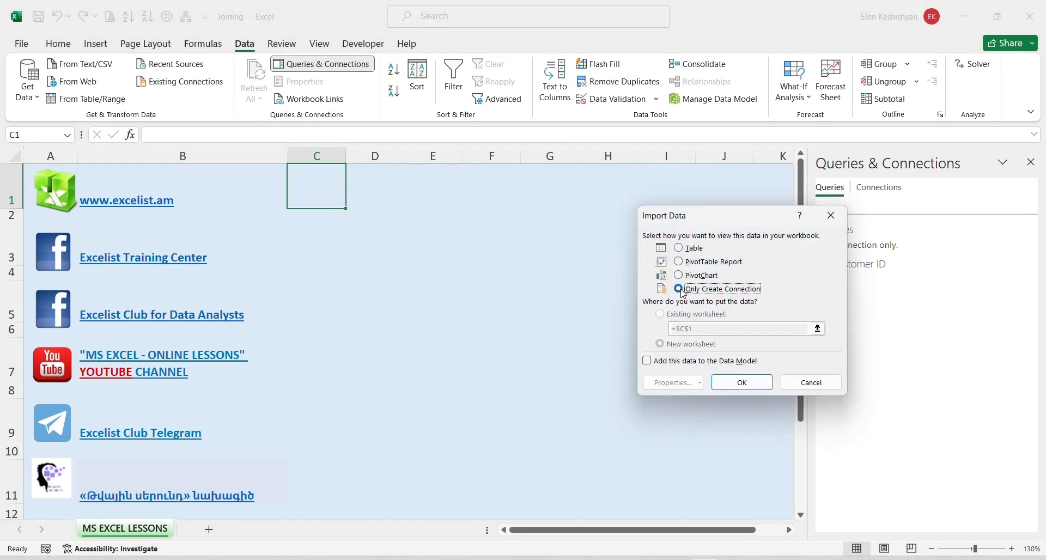
pyautogui.click(726, 379)
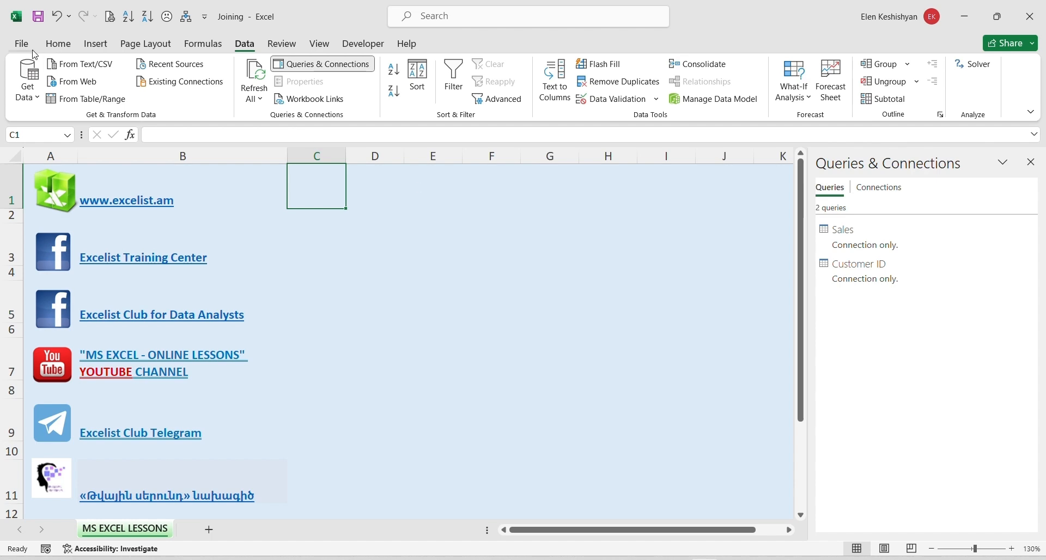
# Start a Merge of queries with Customer ID as the first table and Sales as the second.
pyautogui.click(27, 81)
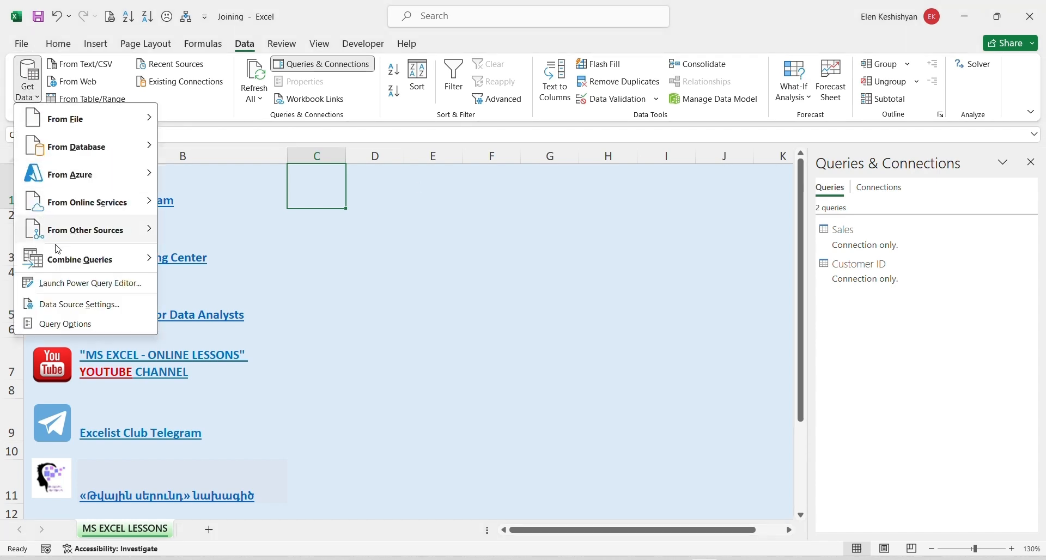
pyautogui.moveTo(61, 261)
pyautogui.click(201, 260)
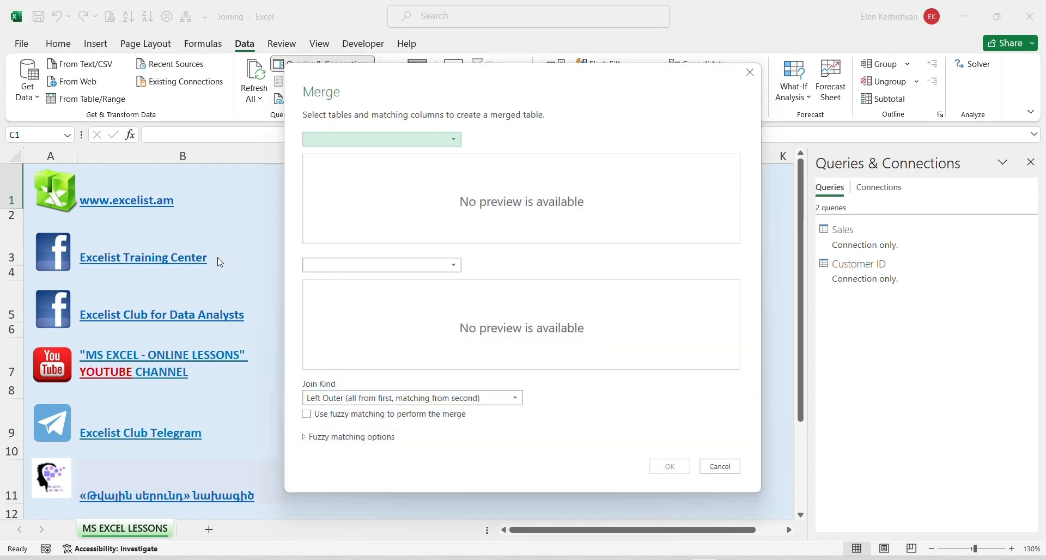
pyautogui.click(455, 140)
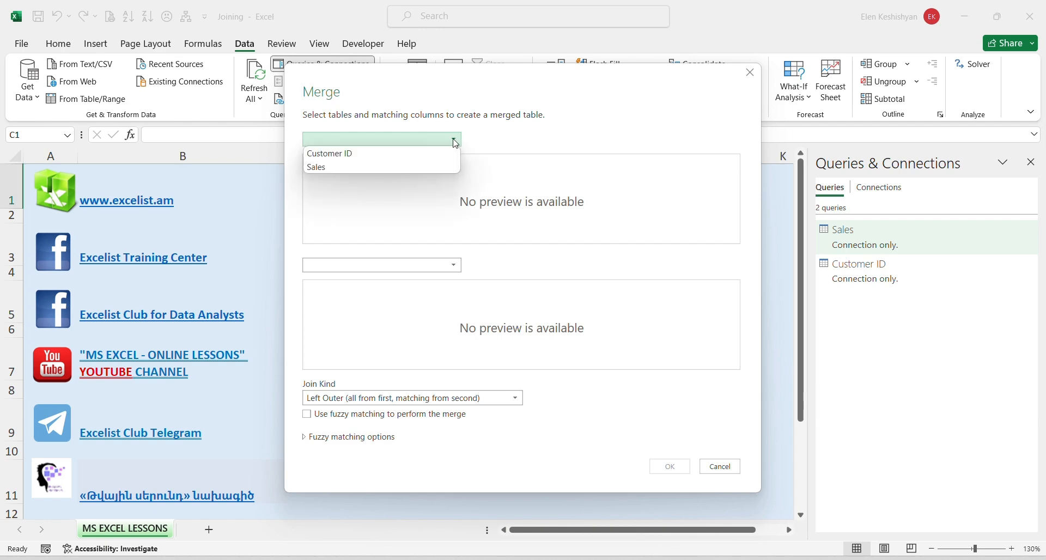
pyautogui.click(404, 154)
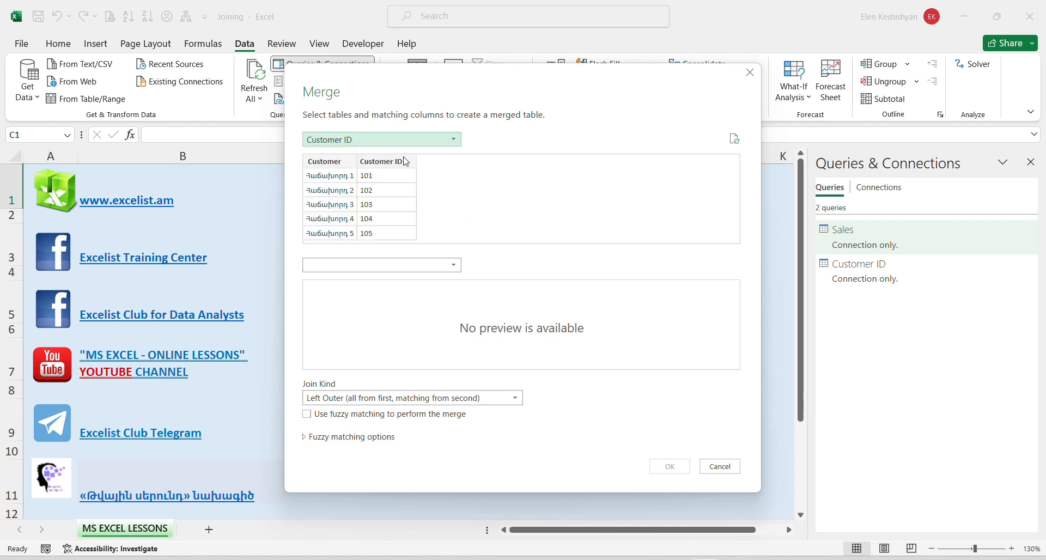
pyautogui.click(455, 266)
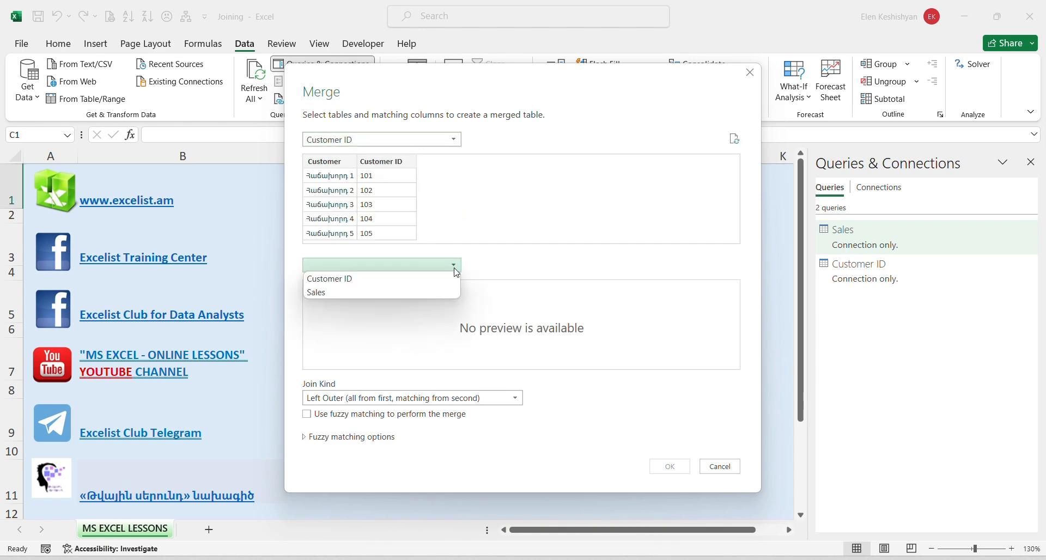
pyautogui.click(365, 292)
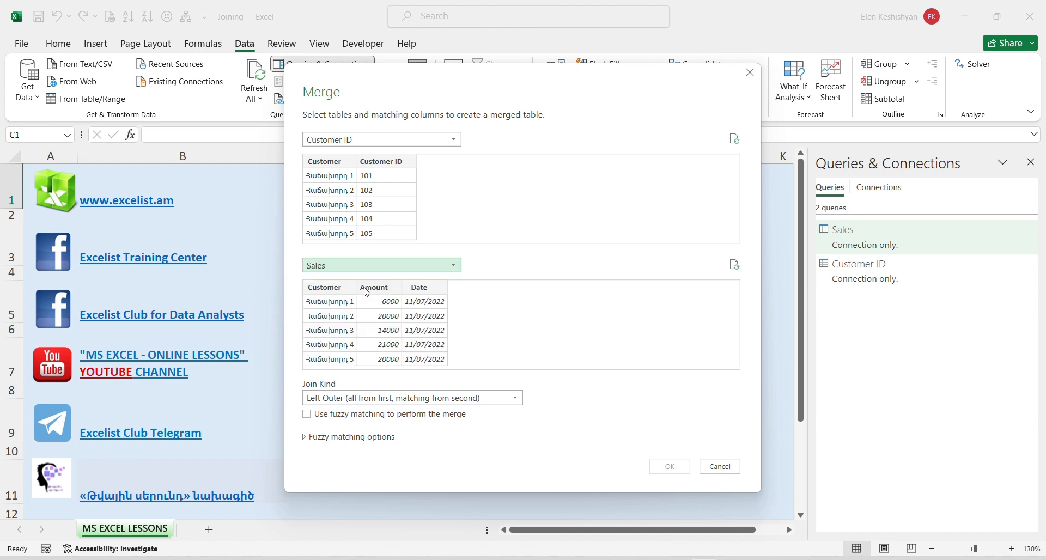
# Match the two tables on their Customer columns and create the merged query with a Left Outer join.
pyautogui.click(345, 161)
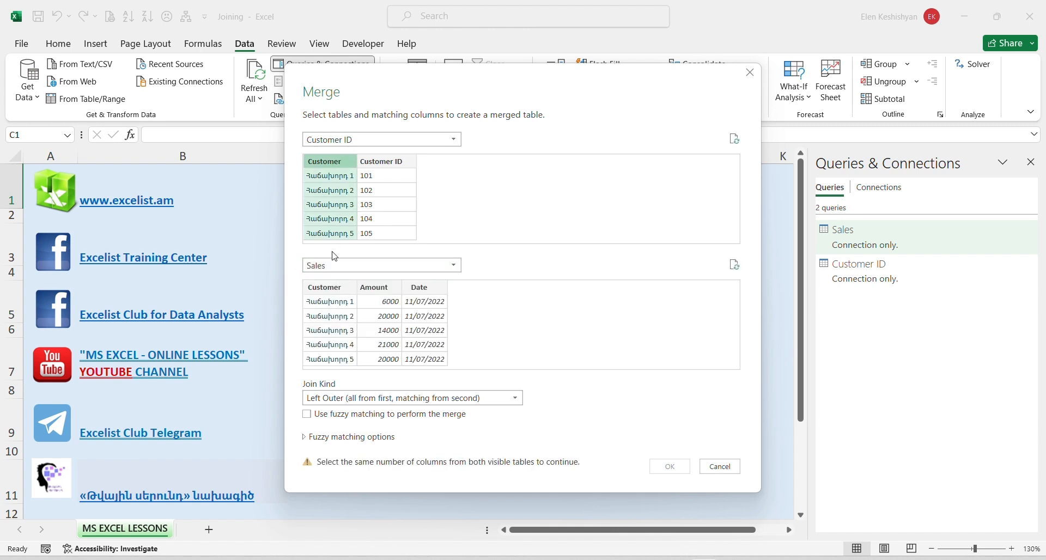
pyautogui.click(336, 290)
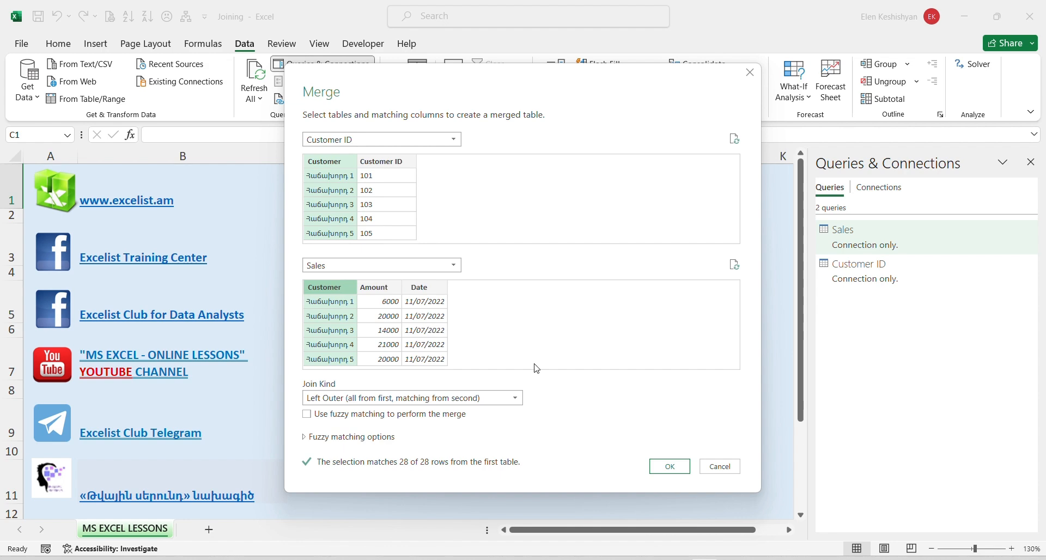
pyautogui.click(667, 468)
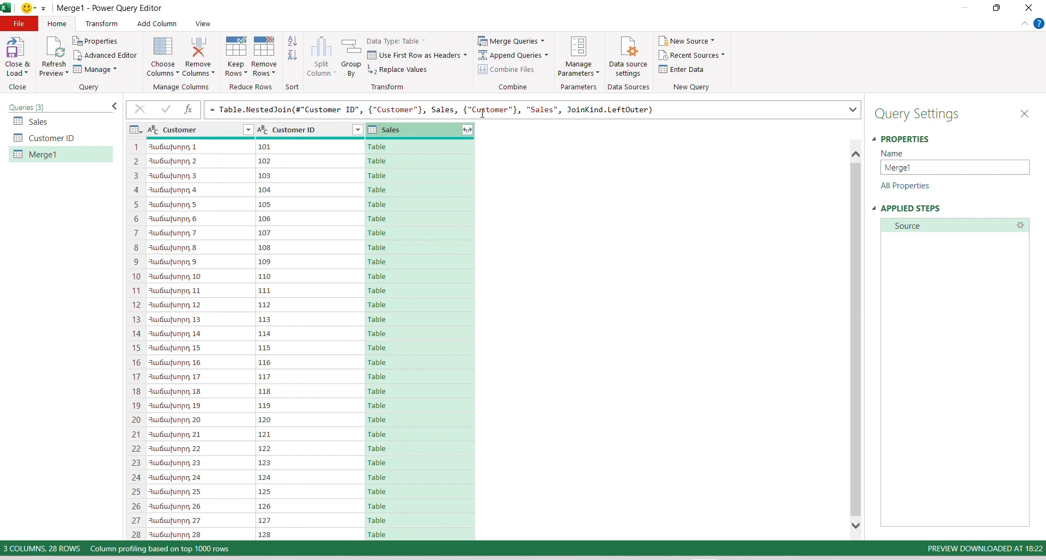
# Preview nested Sales tables and aggregate the Sales column to Sum of Amount only, without the original column name as prefix.
pyautogui.click(405, 148)
pyautogui.click(410, 176)
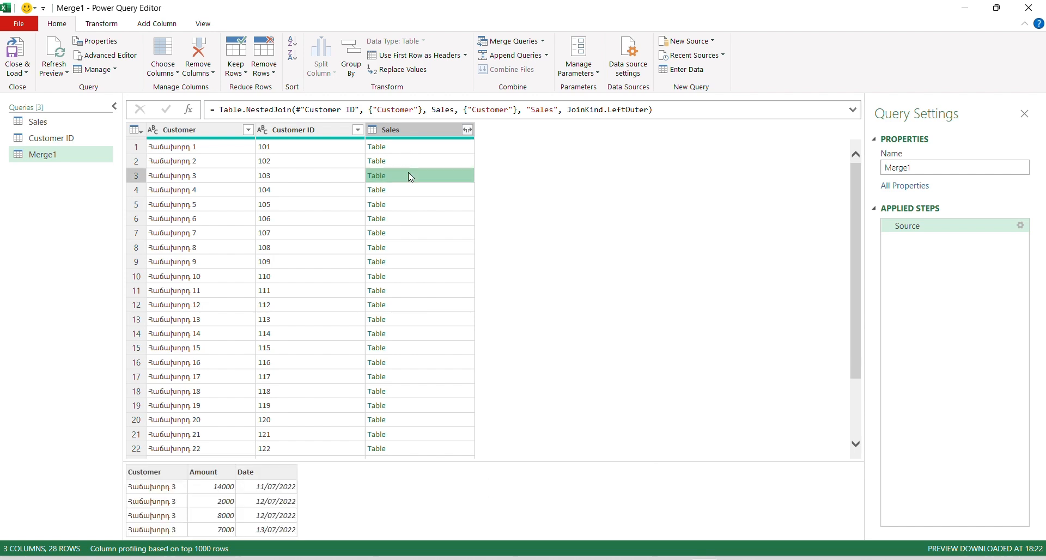
pyautogui.click(467, 130)
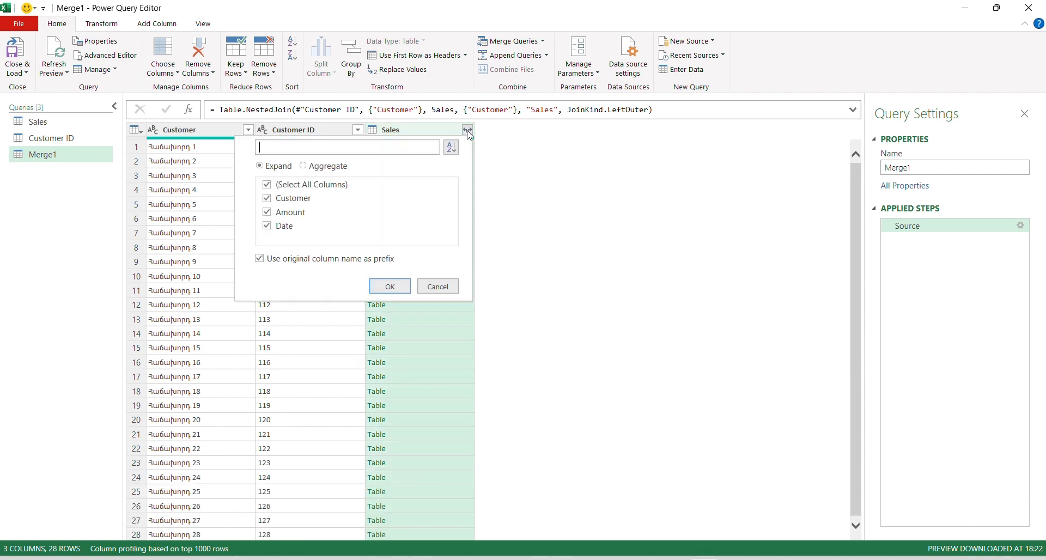
pyautogui.click(269, 199)
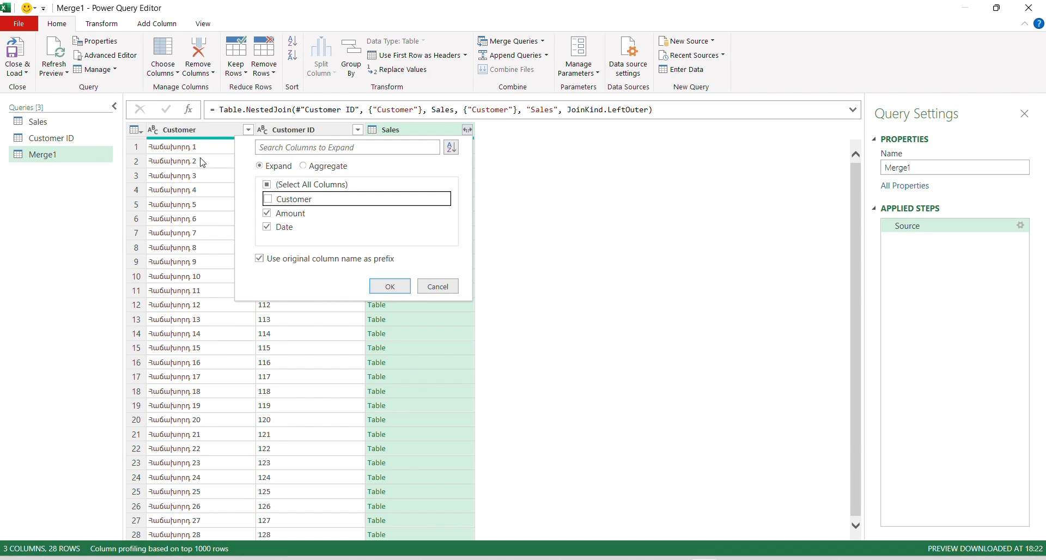
pyautogui.click(308, 170)
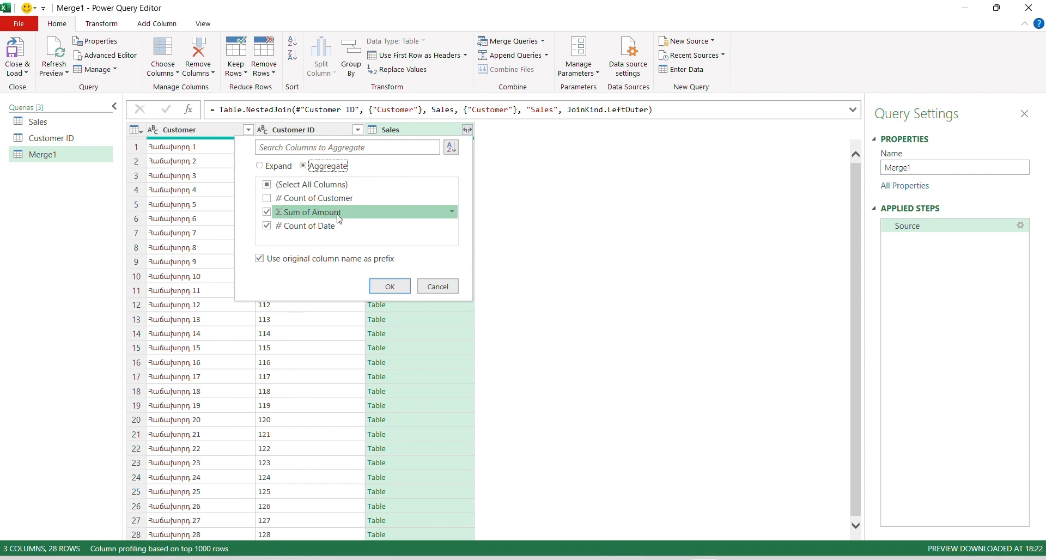
pyautogui.click(266, 227)
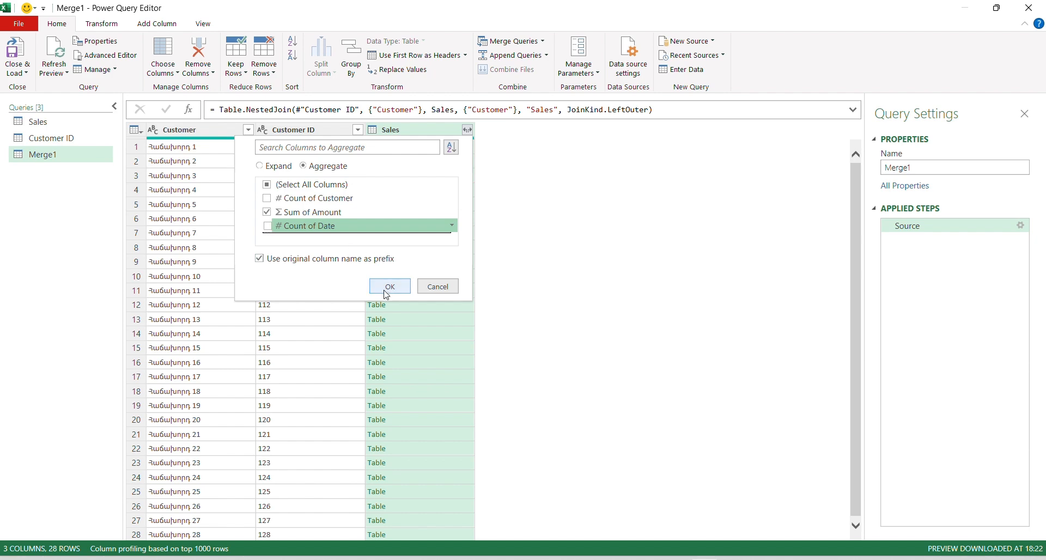
pyautogui.click(260, 259)
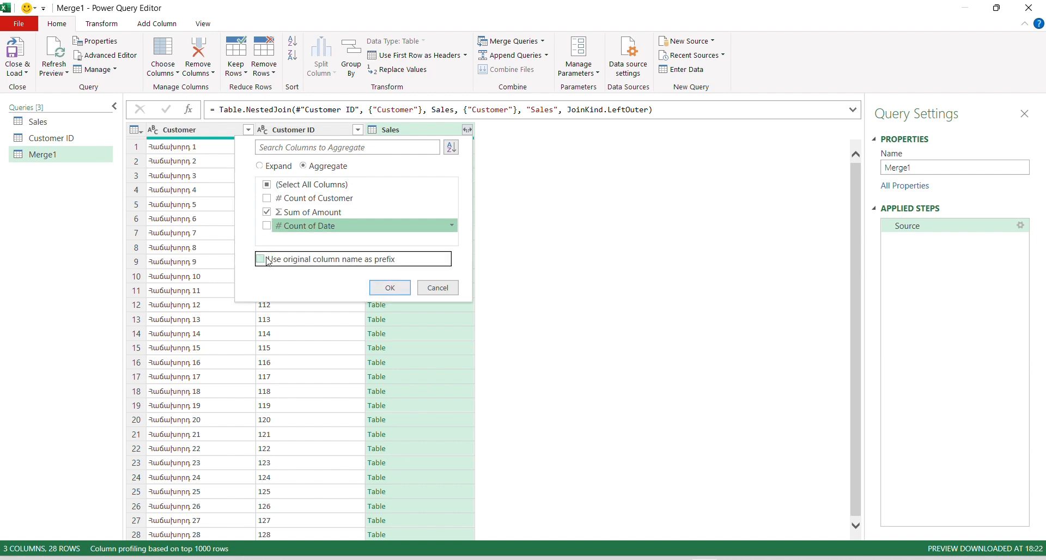
pyautogui.click(391, 287)
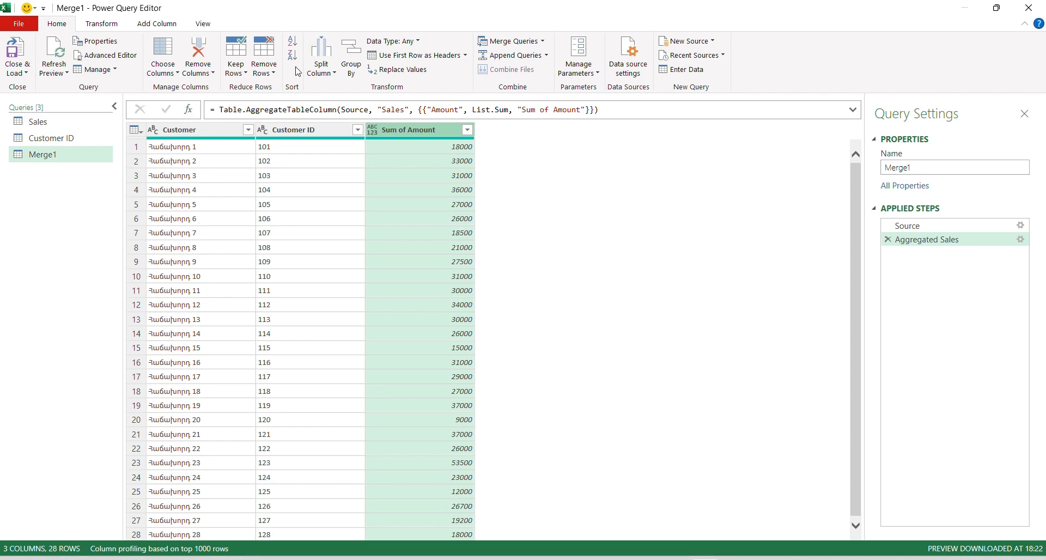
# Close the query editor and load the merged query as a Table on a new worksheet.
pyautogui.click(25, 70)
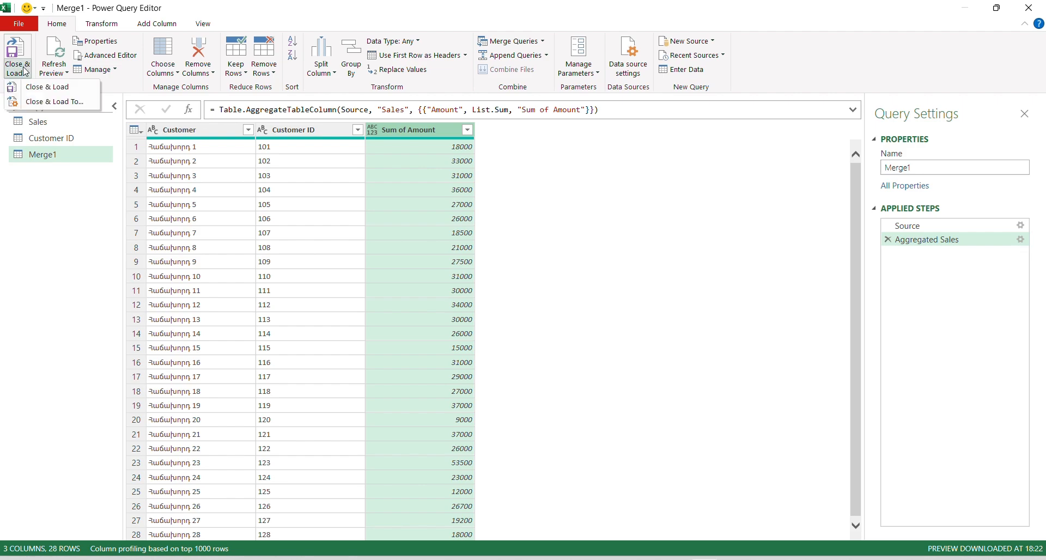
pyautogui.click(41, 102)
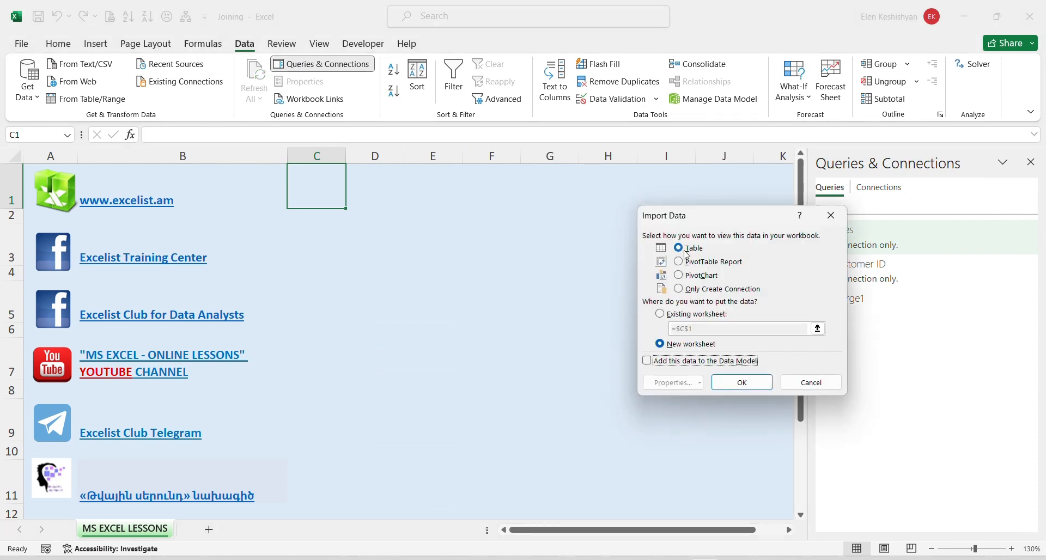
pyautogui.click(741, 383)
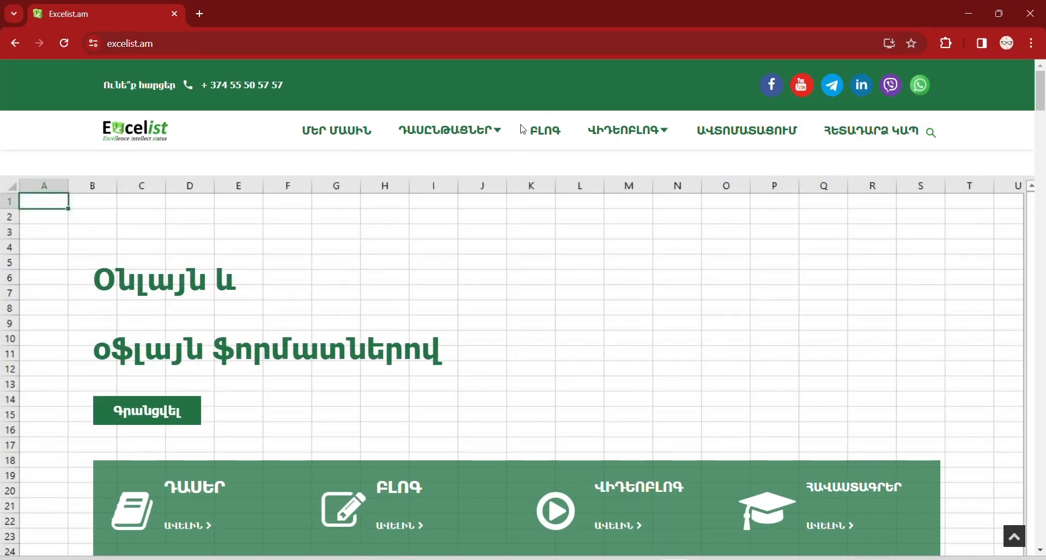
# In the browser, open the "Power Query in Excel" course page on excelist.am and look through its lesson outline.
pyautogui.moveTo(499, 136)
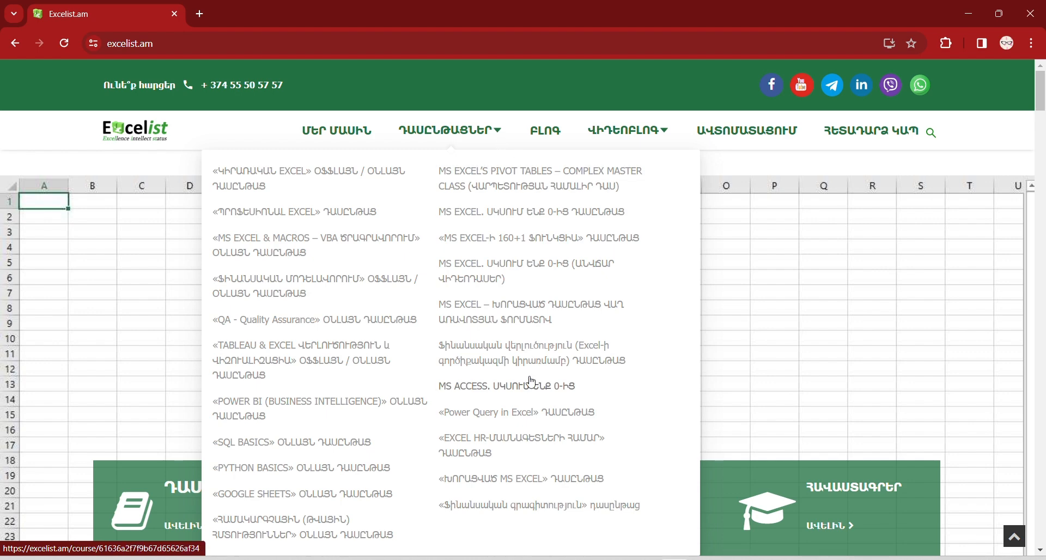
pyautogui.click(526, 417)
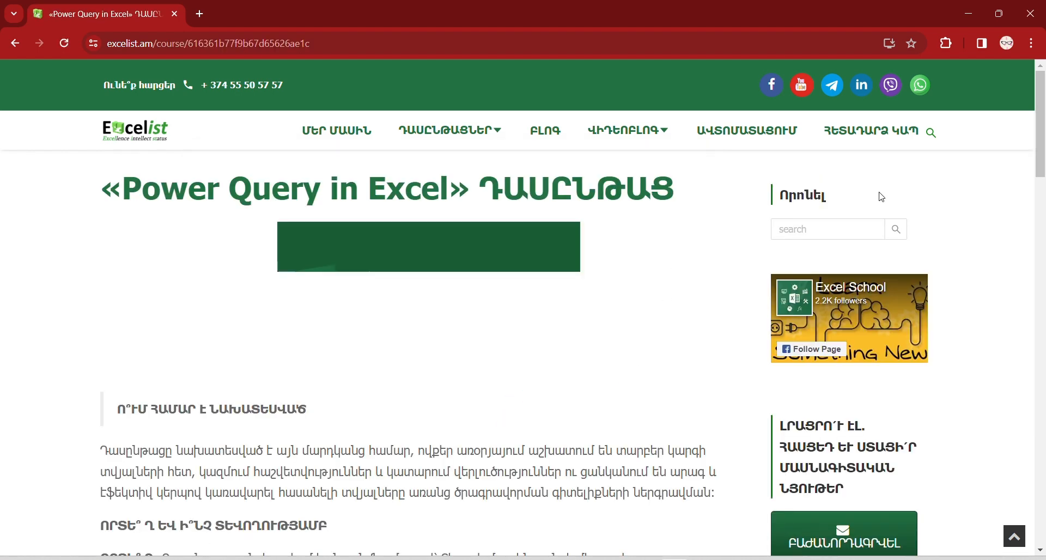
pyautogui.moveTo(1041, 120); pyautogui.dragTo(1028, 292)
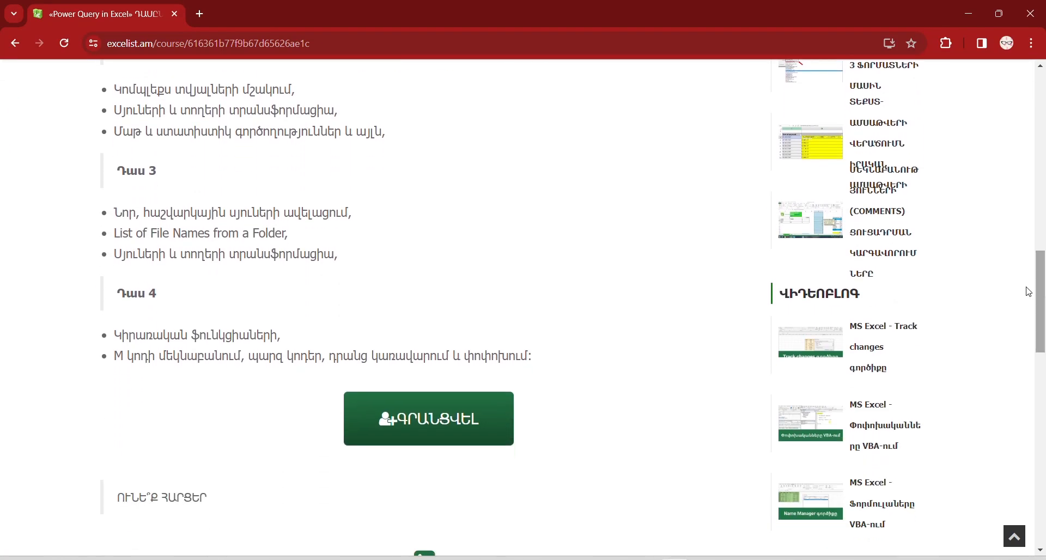